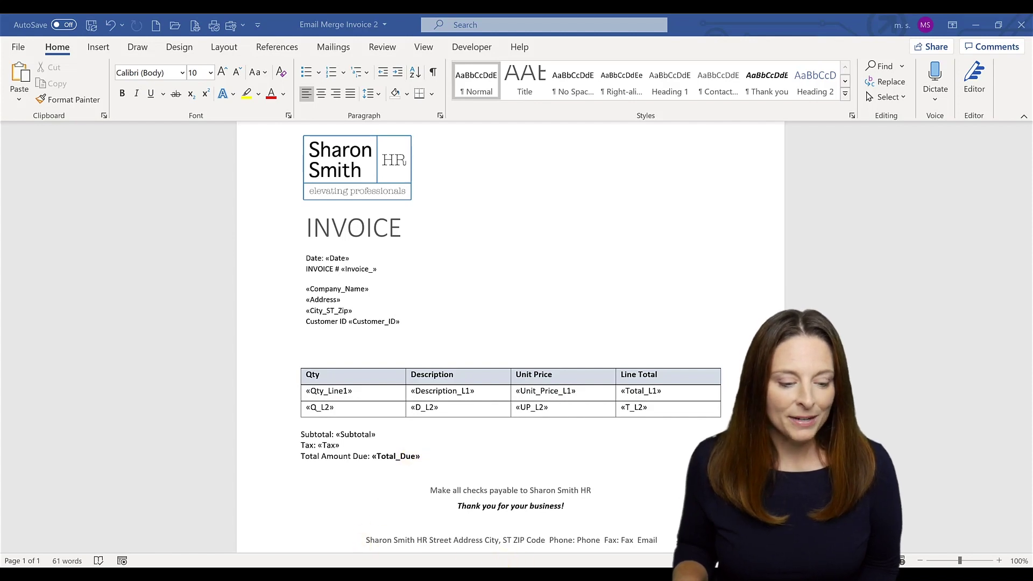
Switch to the Excel workbook Email Merge Invoice Data 3 with totals of $508.25 and $428.00
{"action": "key", "text": "alt+Tab"}
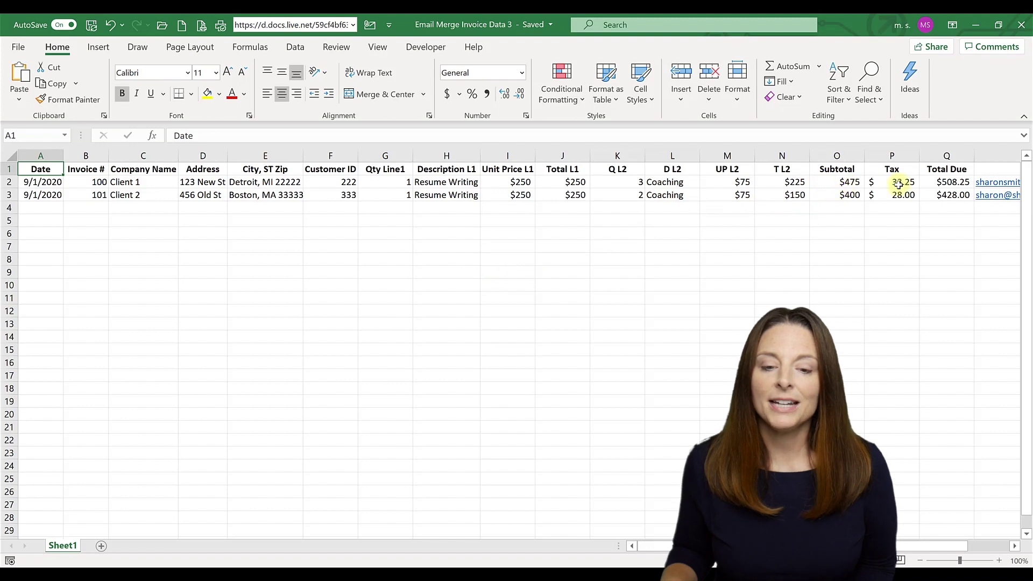
Check the O2 Subtotal formula and the Email heading, then scroll right to reveal column R
{"action": "left_click", "coordinate": [847, 181]}
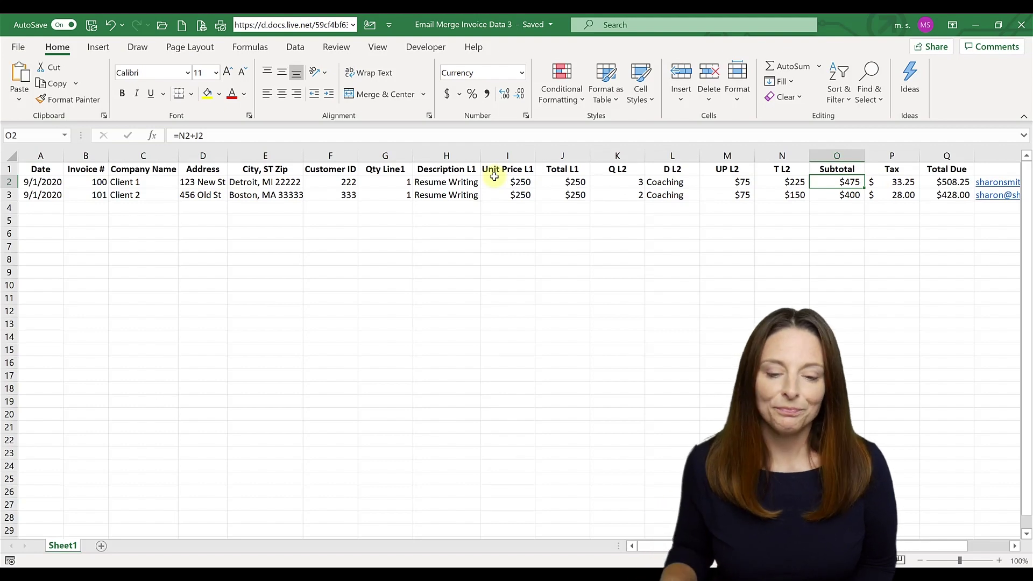
{"action": "left_click", "coordinate": [992, 170]}
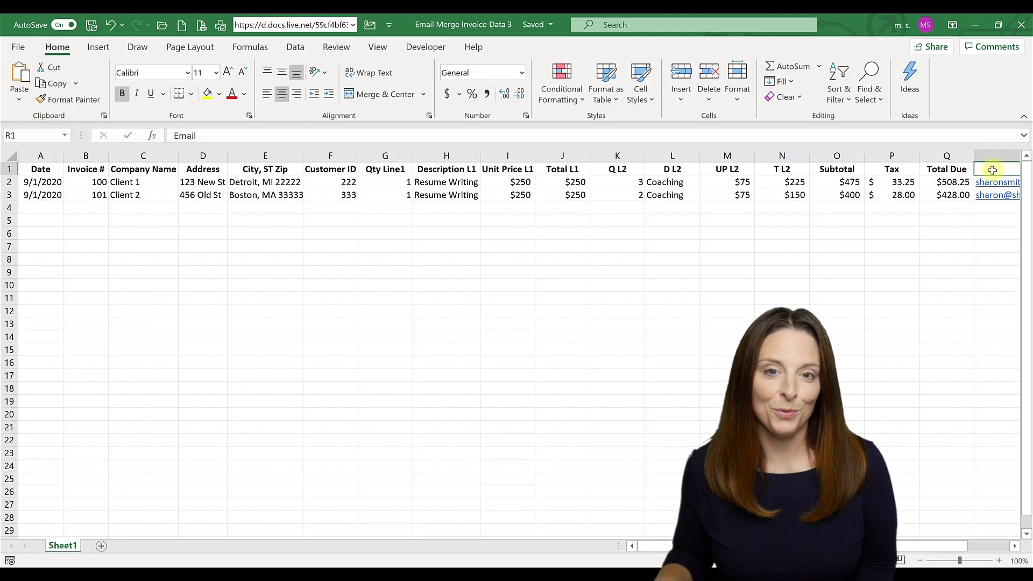
{"action": "left_click", "coordinate": [1019, 547]}
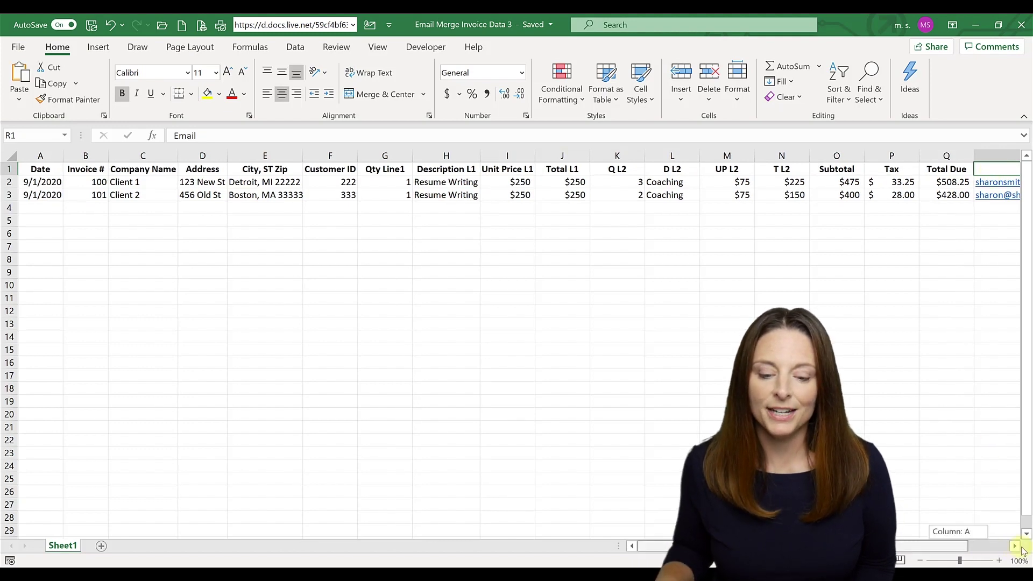
{"action": "left_click", "coordinate": [1020, 547]}
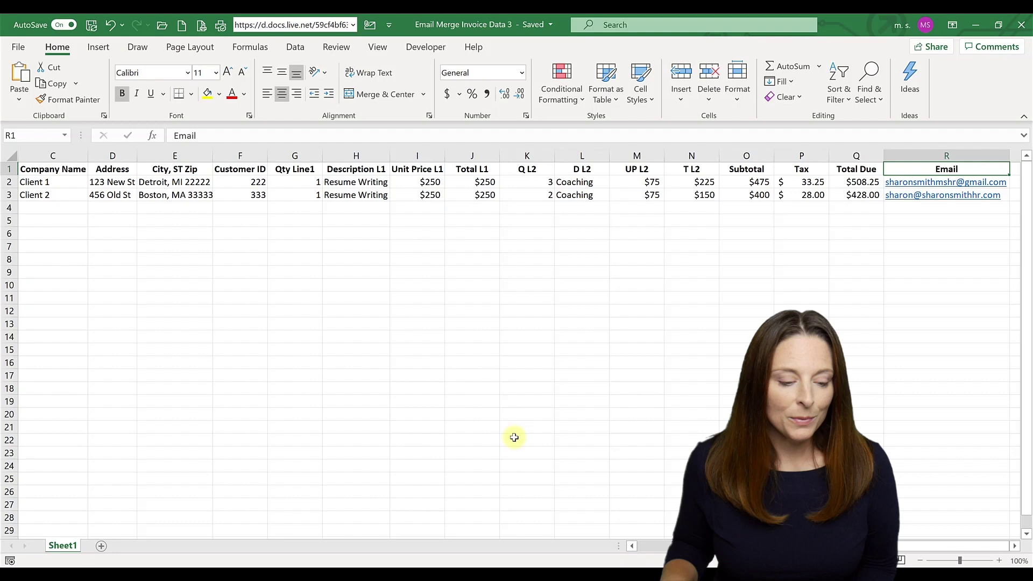
Back in the Word invoice, launch the Step-by-Step Mail Merge Wizard set to E-mail messages
{"action": "mouse_move", "coordinate": [468, 564]}
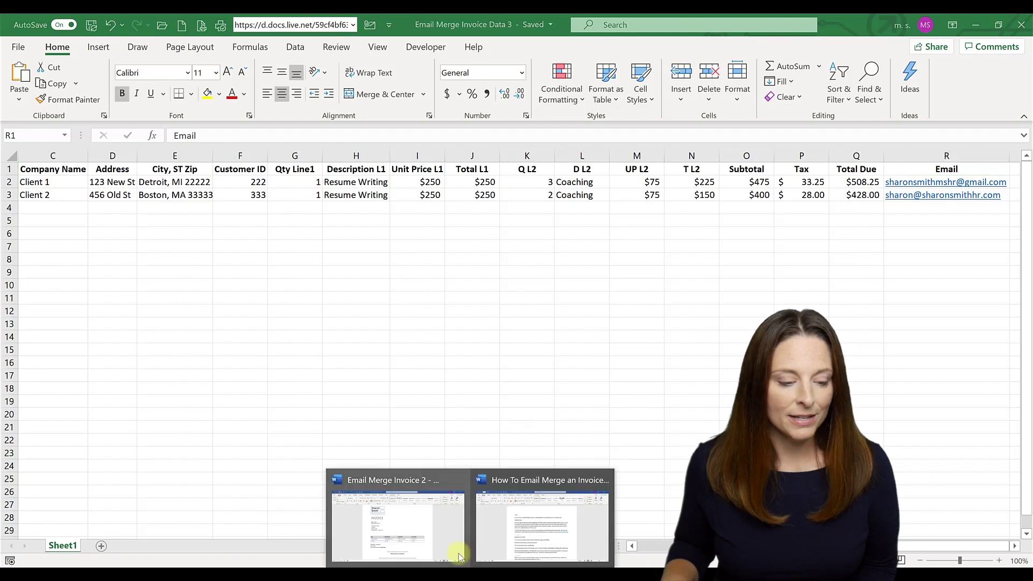
{"action": "left_click", "coordinate": [420, 535]}
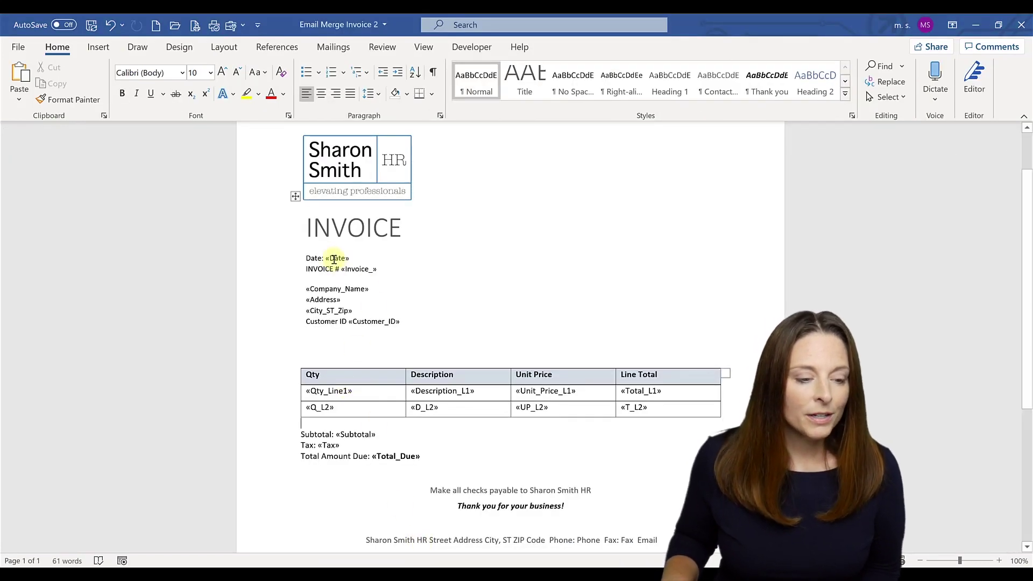
{"action": "left_click", "coordinate": [330, 257]}
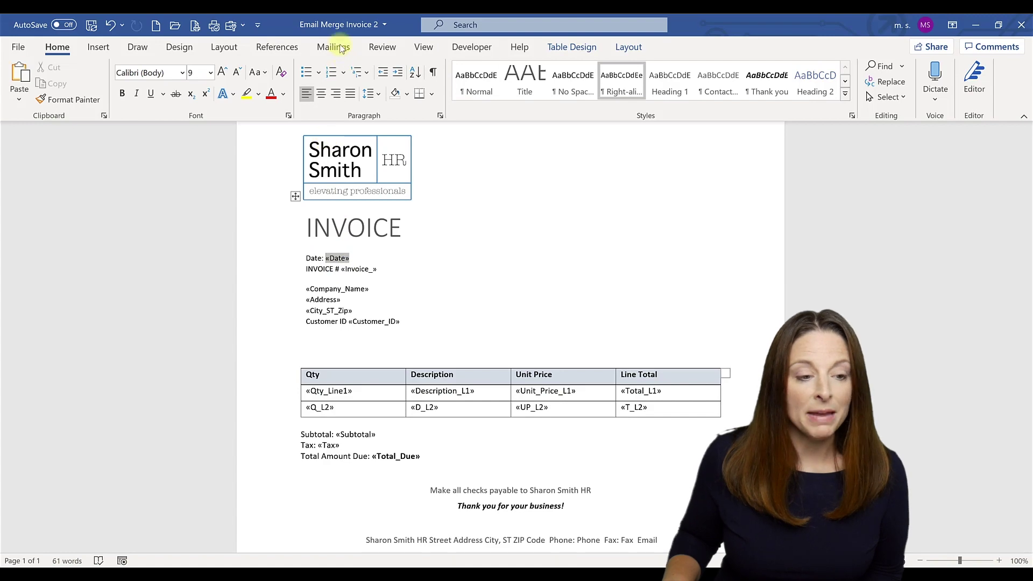
{"action": "left_click", "coordinate": [333, 47]}
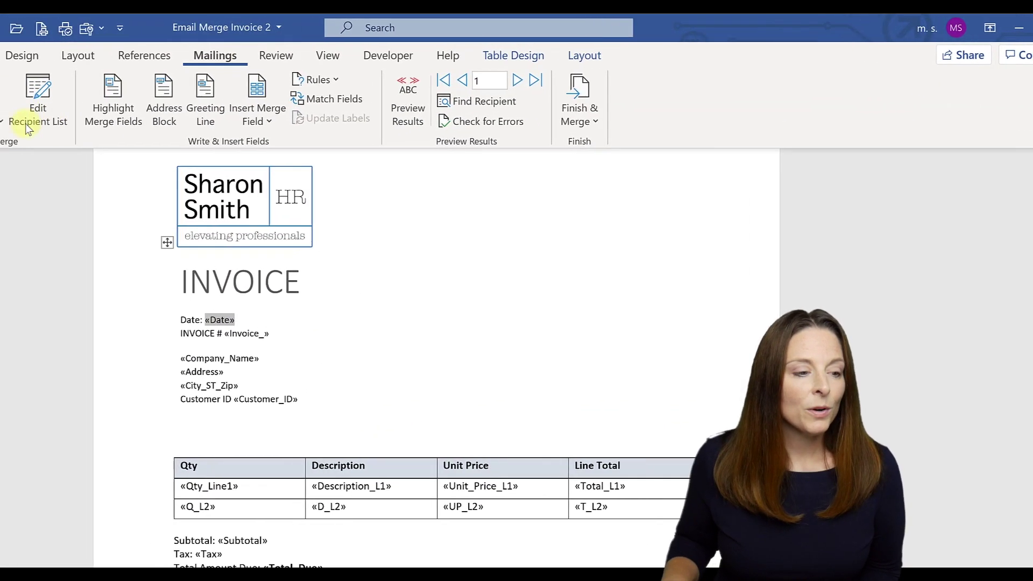
{"action": "left_click", "coordinate": [113, 118]}
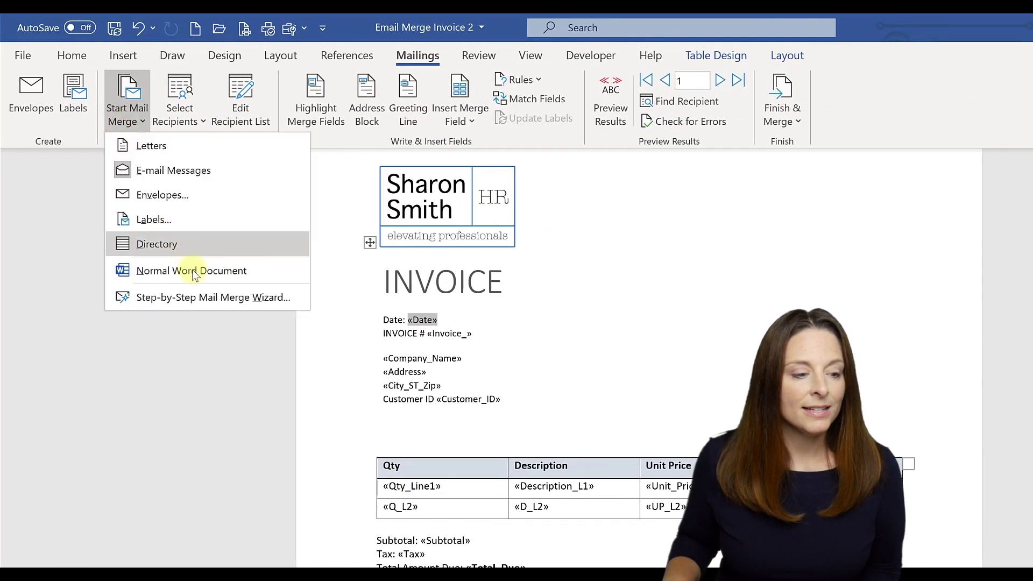
{"action": "left_click", "coordinate": [213, 300]}
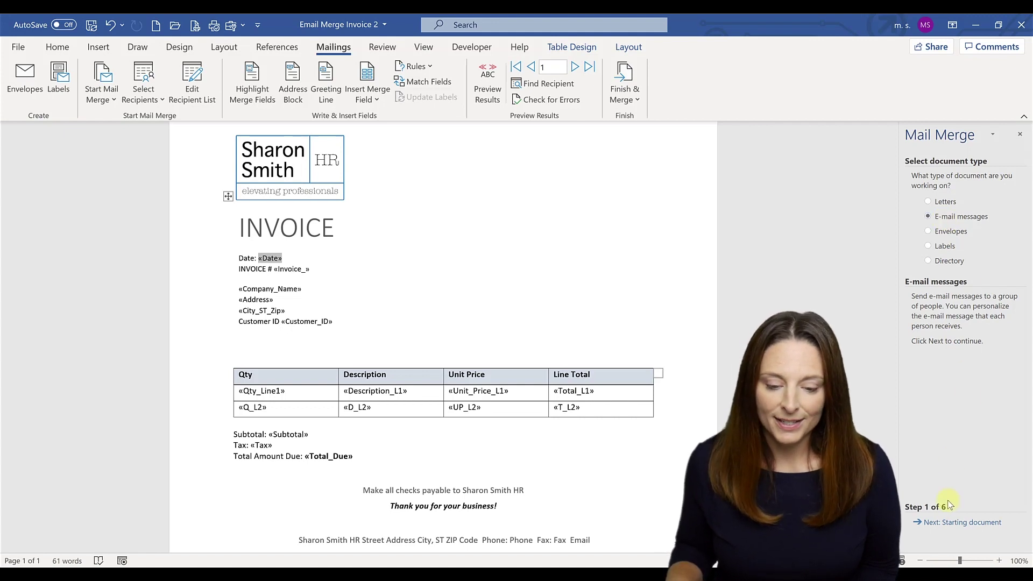
Keep Use the current document, advance to Select recipients, and choose a different list
{"action": "left_click", "coordinate": [953, 524]}
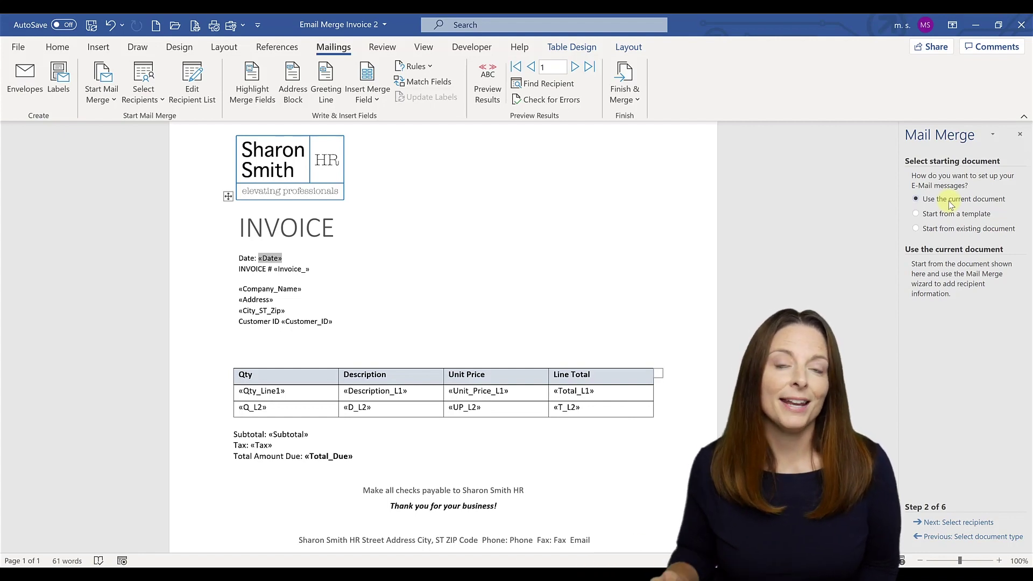
{"action": "left_click", "coordinate": [962, 523]}
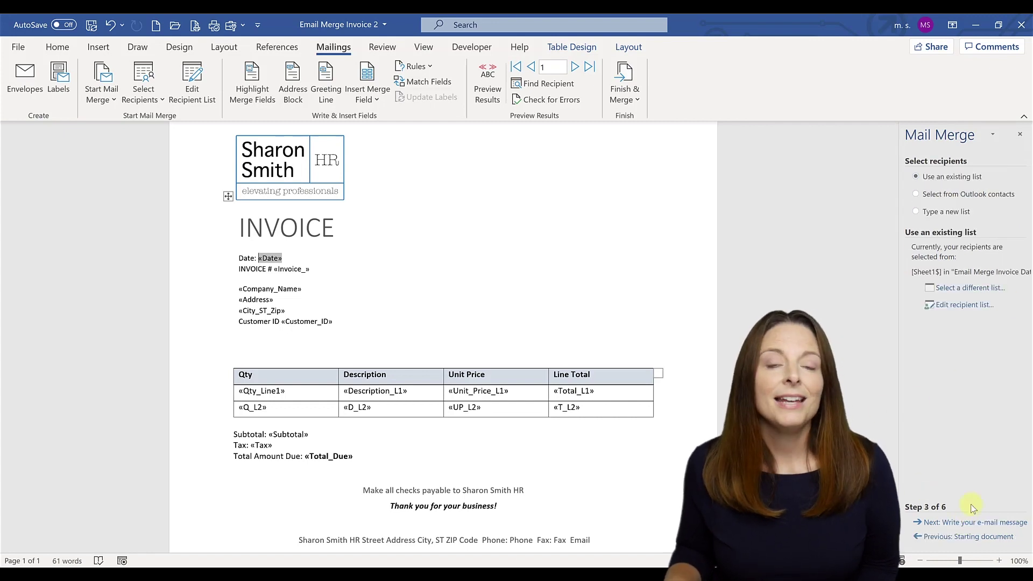
{"action": "left_click", "coordinate": [952, 288]}
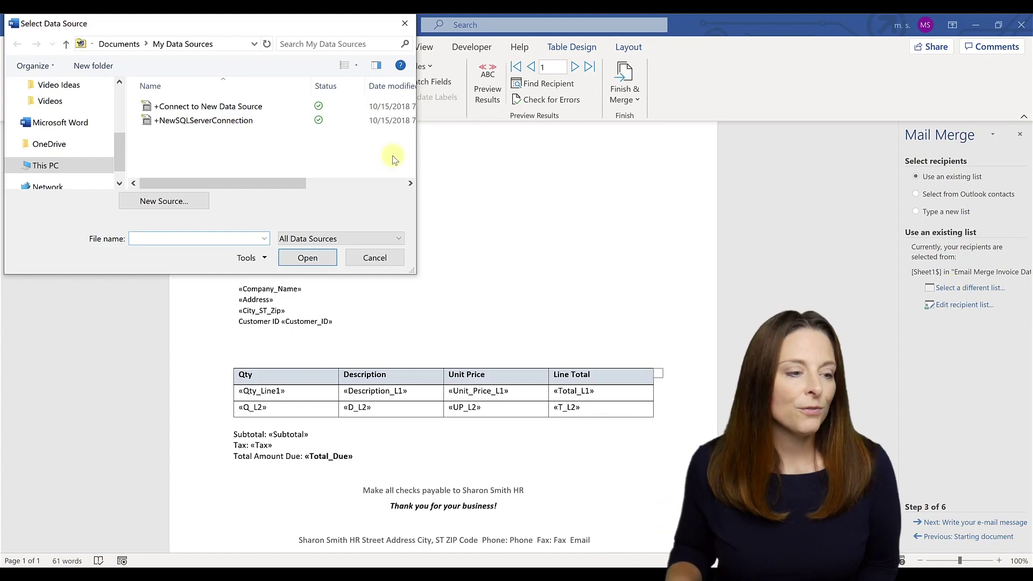
Load Sheet1$ of Email Merge Invoice Data 3.xlsx from the Video Ideas folder as recipients
{"action": "left_click", "coordinate": [68, 85]}
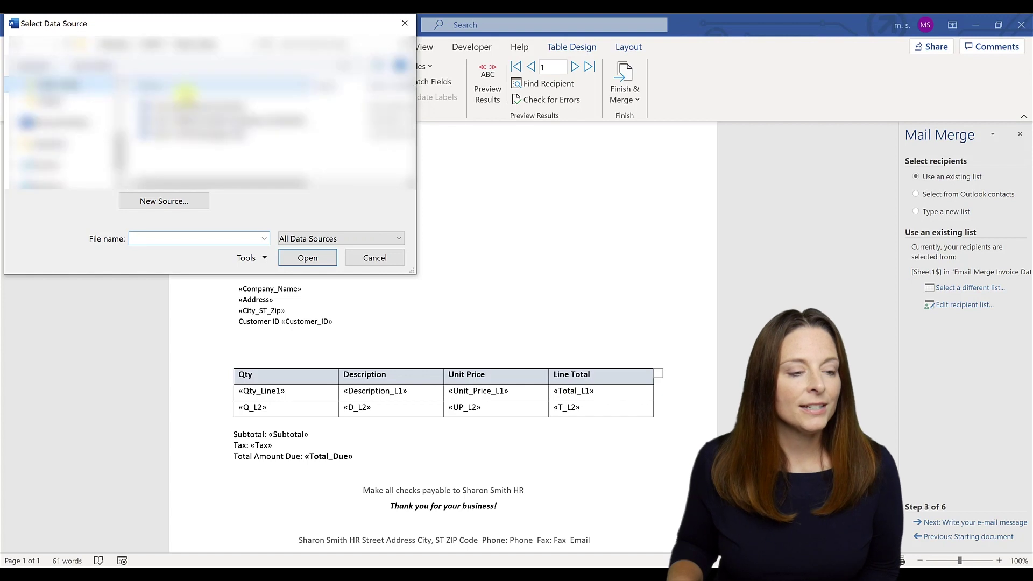
{"action": "left_click", "coordinate": [244, 122]}
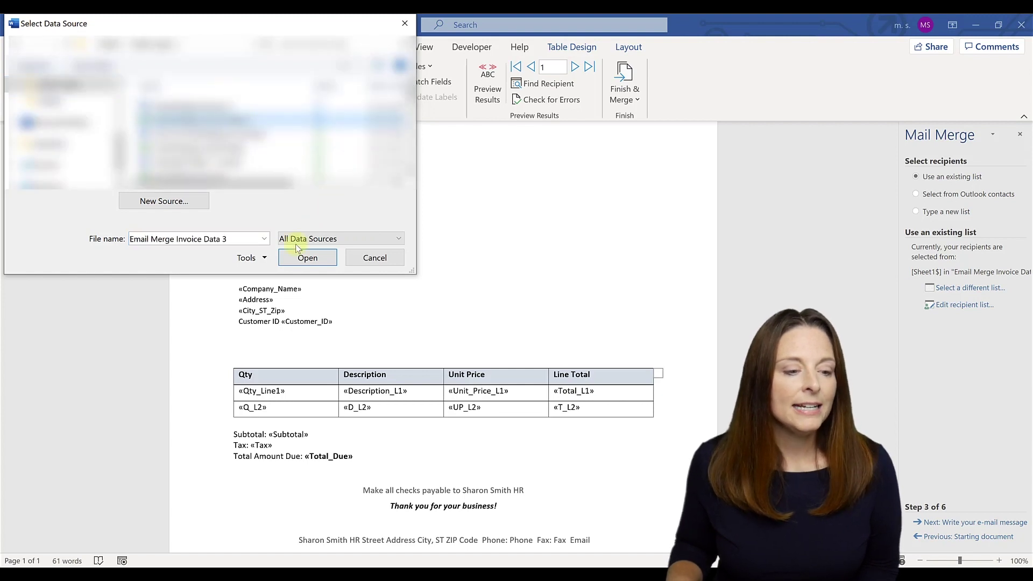
{"action": "left_click", "coordinate": [300, 259]}
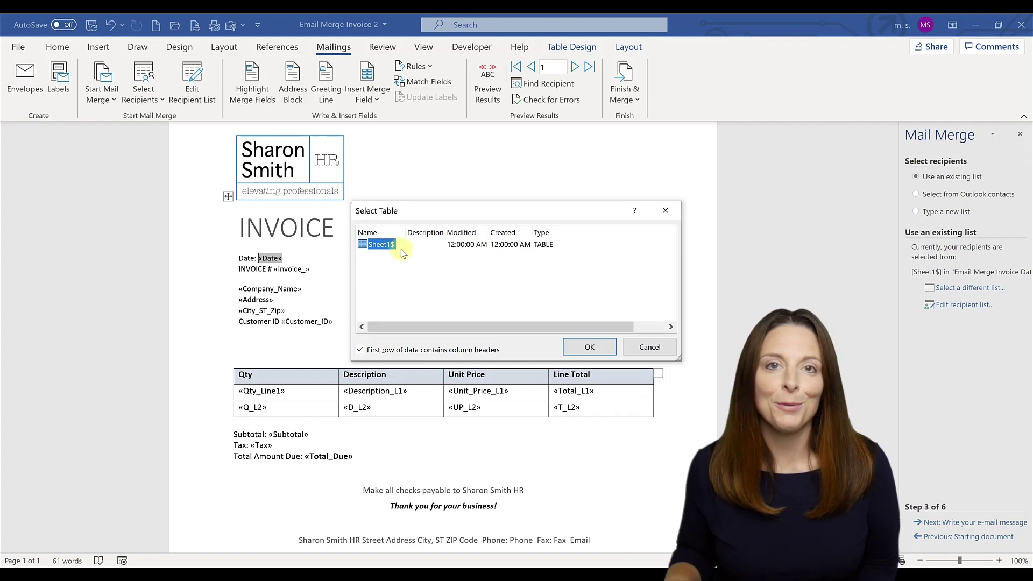
{"action": "left_click", "coordinate": [589, 346]}
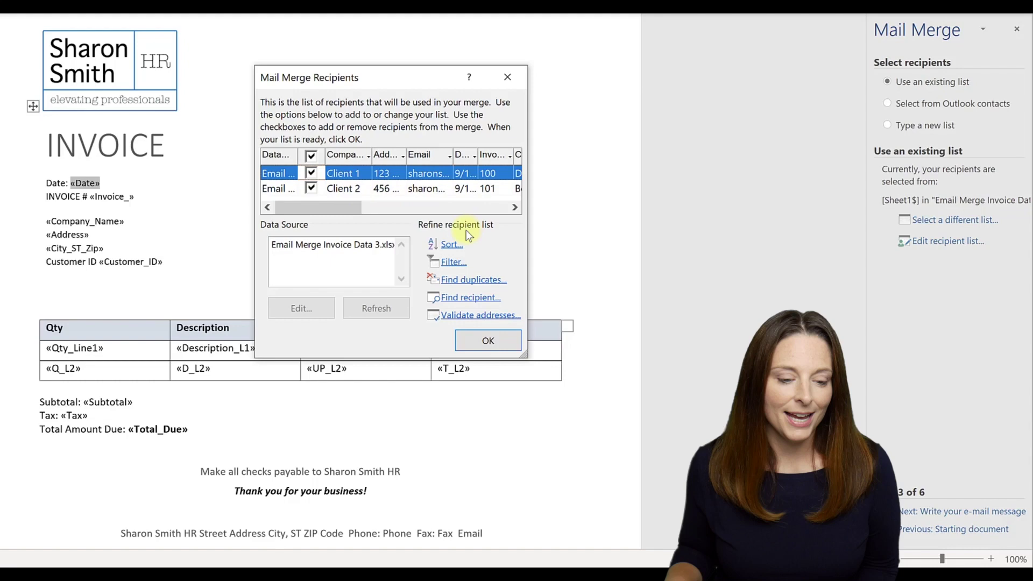
Confirm the Mail Merge Recipients list and advance to step 4, Write your e-mail message
{"action": "left_click", "coordinate": [485, 344]}
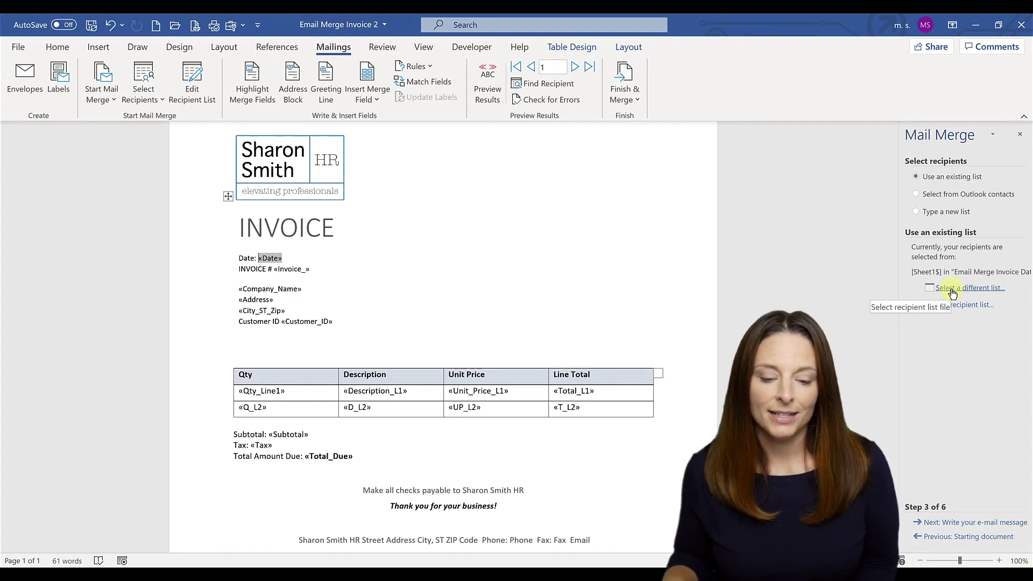
{"action": "left_click", "coordinate": [959, 522]}
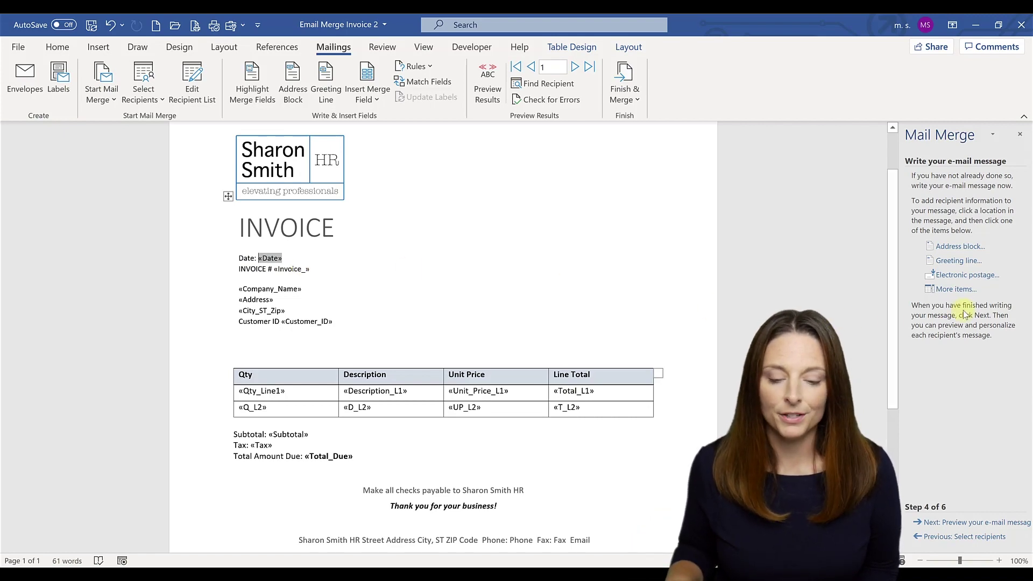
Insert a Date merge field, then delete the resulting duplicate Date field
{"action": "left_click", "coordinate": [957, 290]}
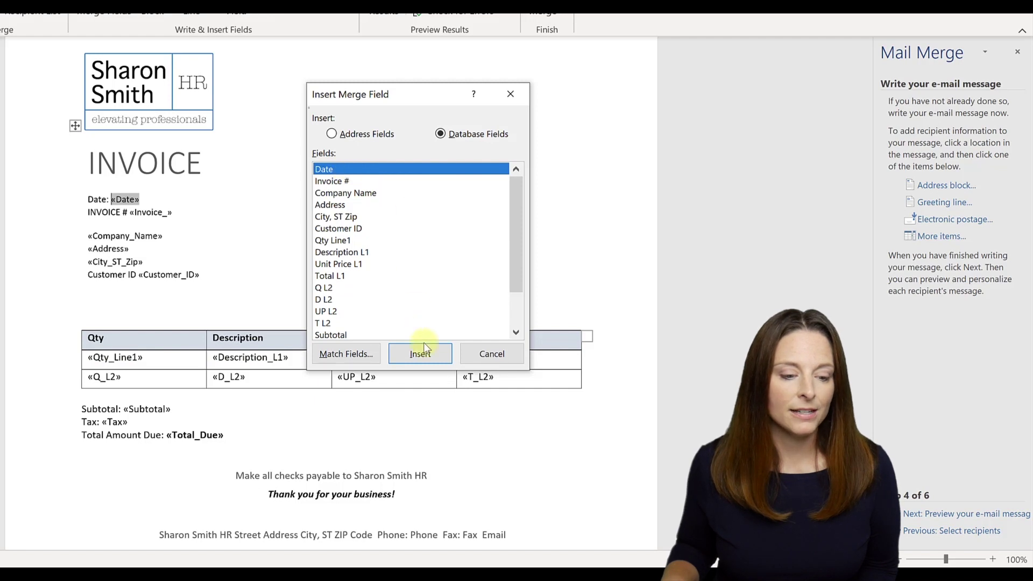
{"action": "left_click", "coordinate": [422, 356]}
{"action": "left_click", "coordinate": [490, 353]}
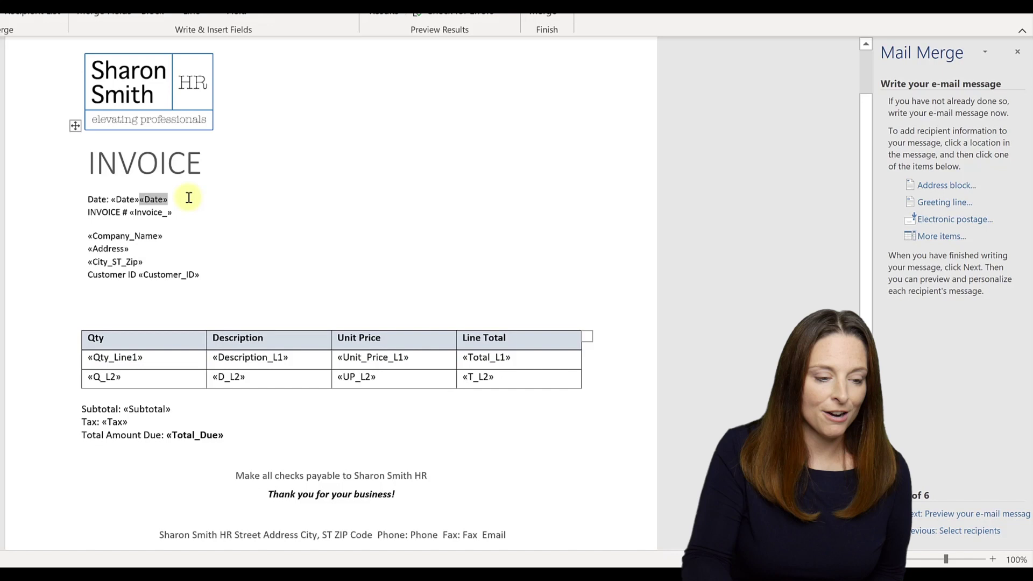
{"action": "key", "text": "Left"}
{"action": "key", "text": "Delete"}
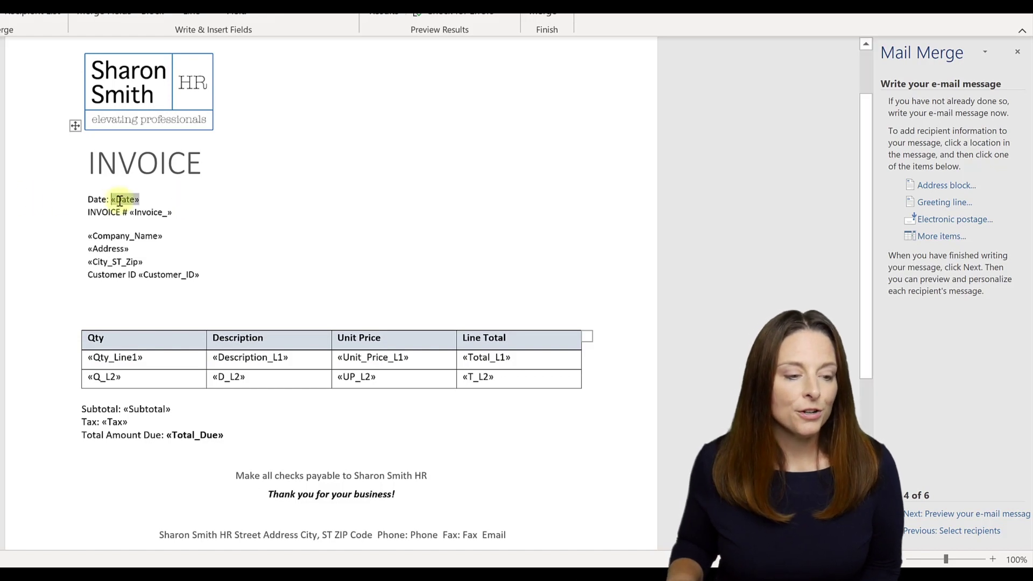
Insert the Invoice # merge field on the INVOICE # line via More items
{"action": "left_click", "coordinate": [131, 214]}
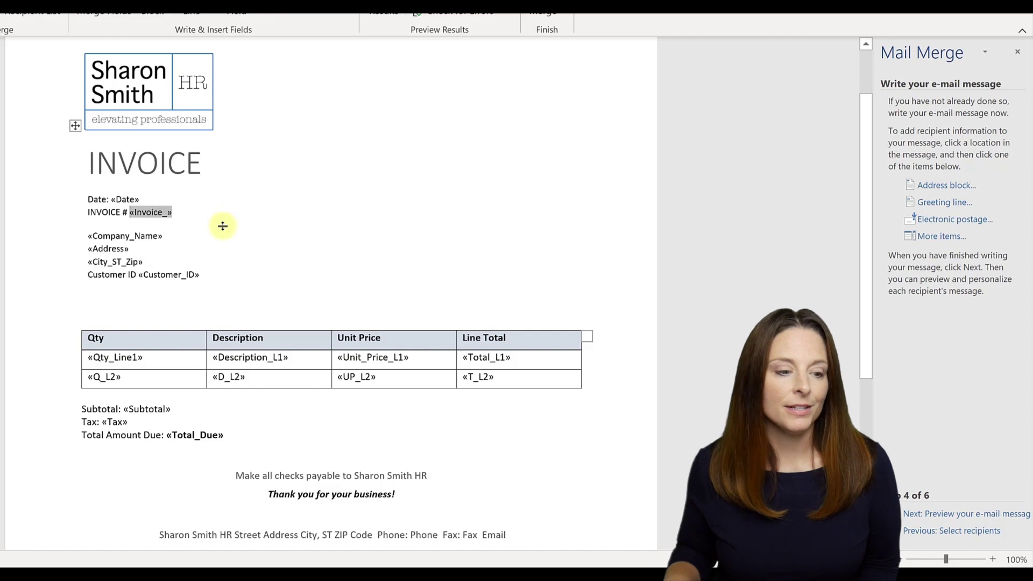
{"action": "left_click", "coordinate": [947, 237]}
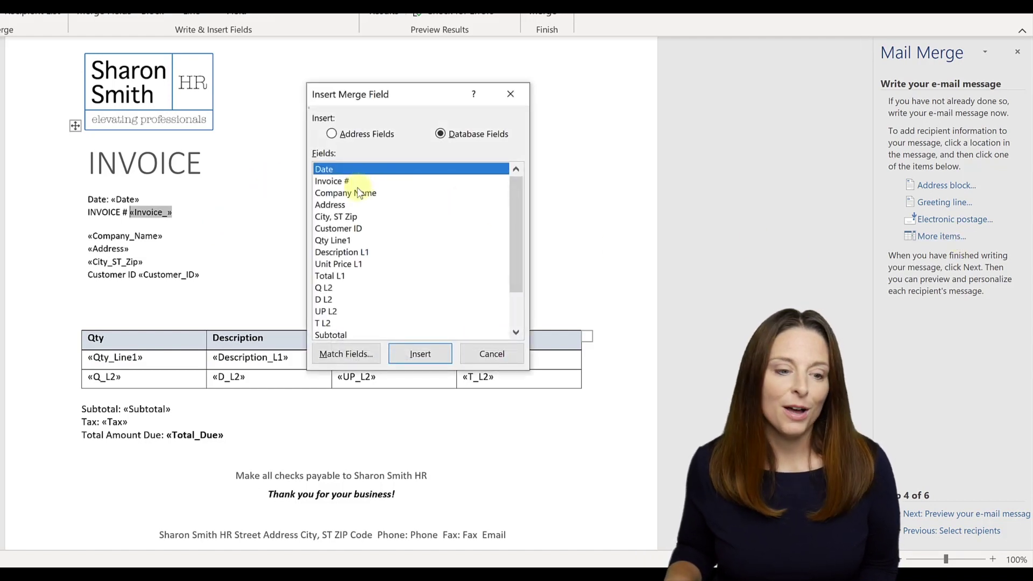
{"action": "left_click", "coordinate": [340, 183]}
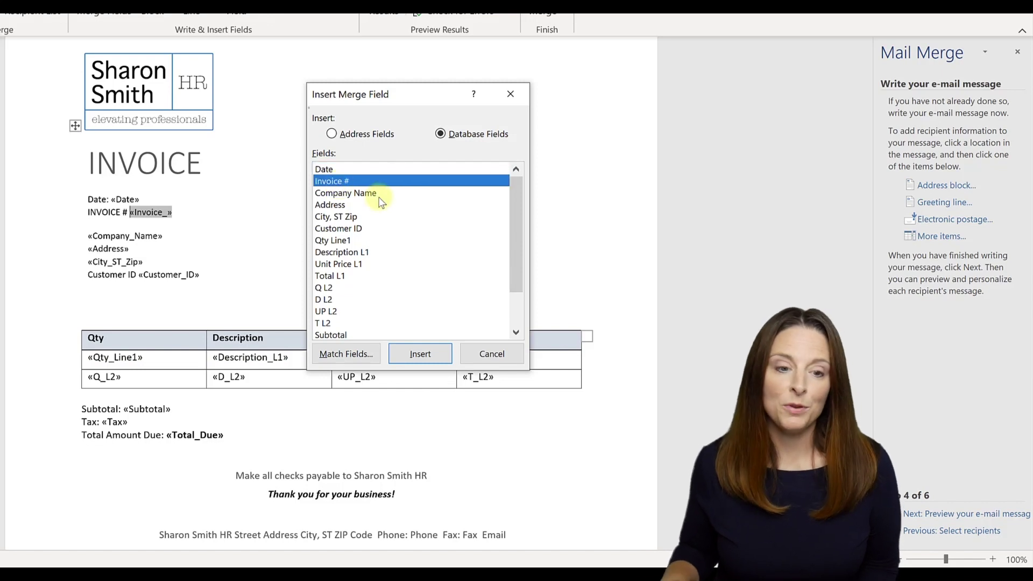
{"action": "left_click", "coordinate": [421, 353]}
{"action": "left_click", "coordinate": [490, 353]}
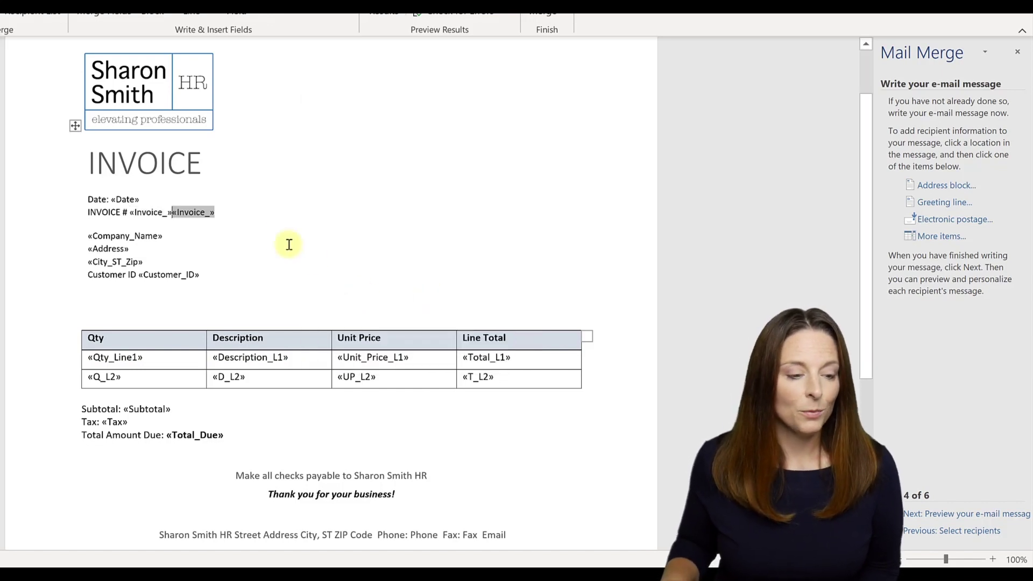
{"action": "left_click", "coordinate": [223, 211]}
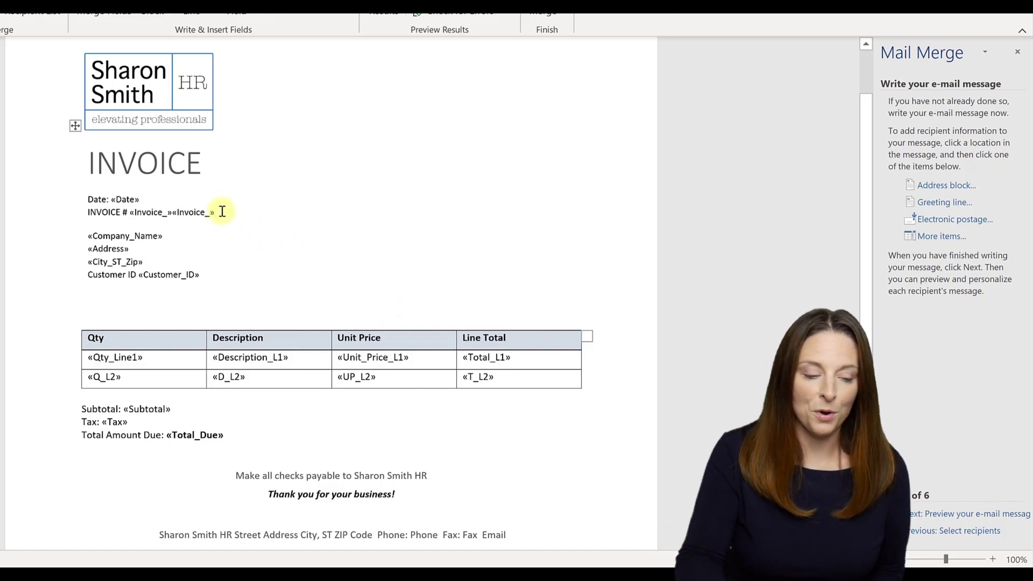
{"action": "key", "text": "BackSpace"}
{"action": "key", "text": "BackSpace"}
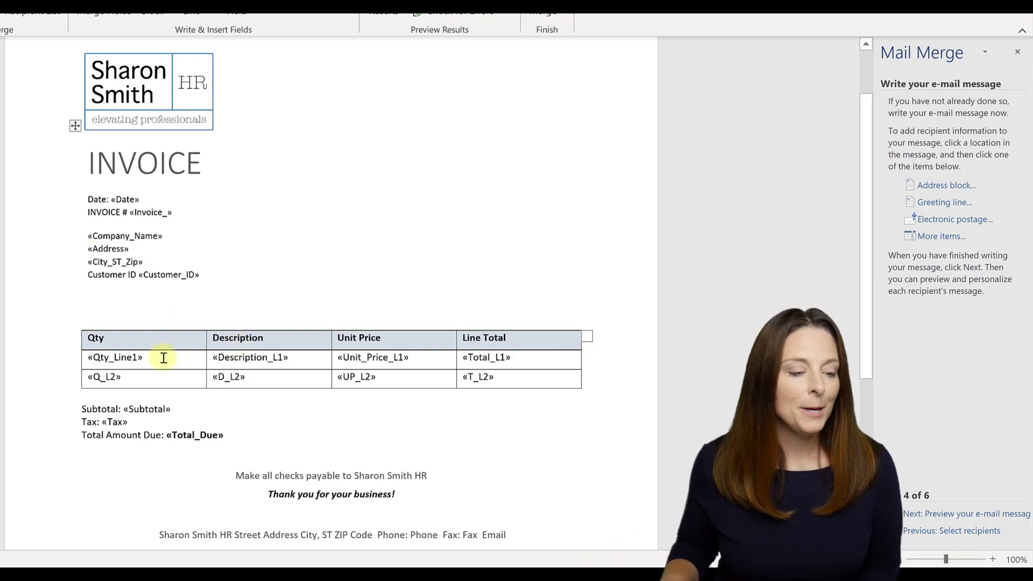
{"action": "left_click", "coordinate": [144, 358]}
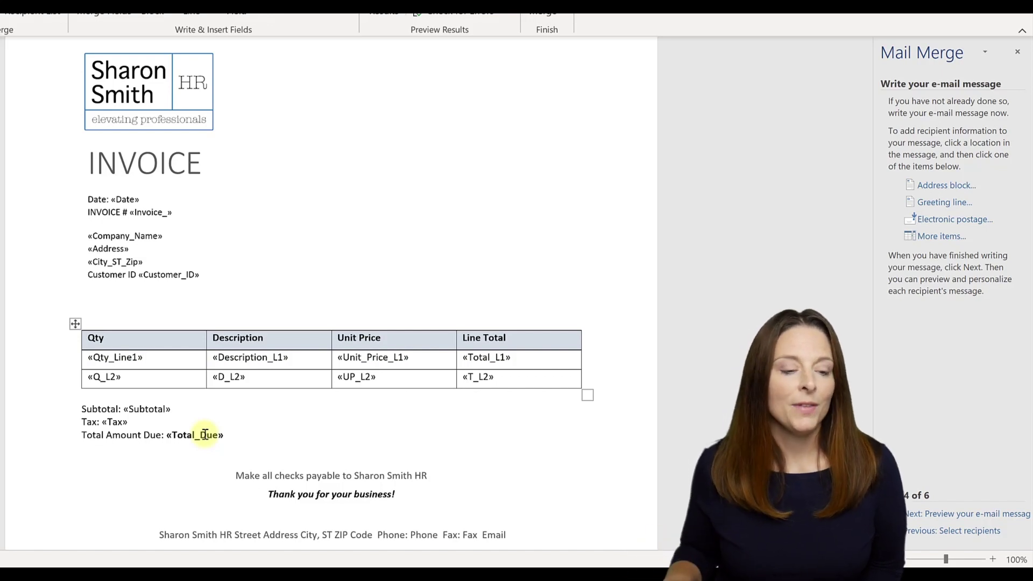
Toggle field codes on «Unit_Price_L1» to show its \#$0.00 switch, then select «Total_L1»
{"action": "left_click", "coordinate": [378, 355]}
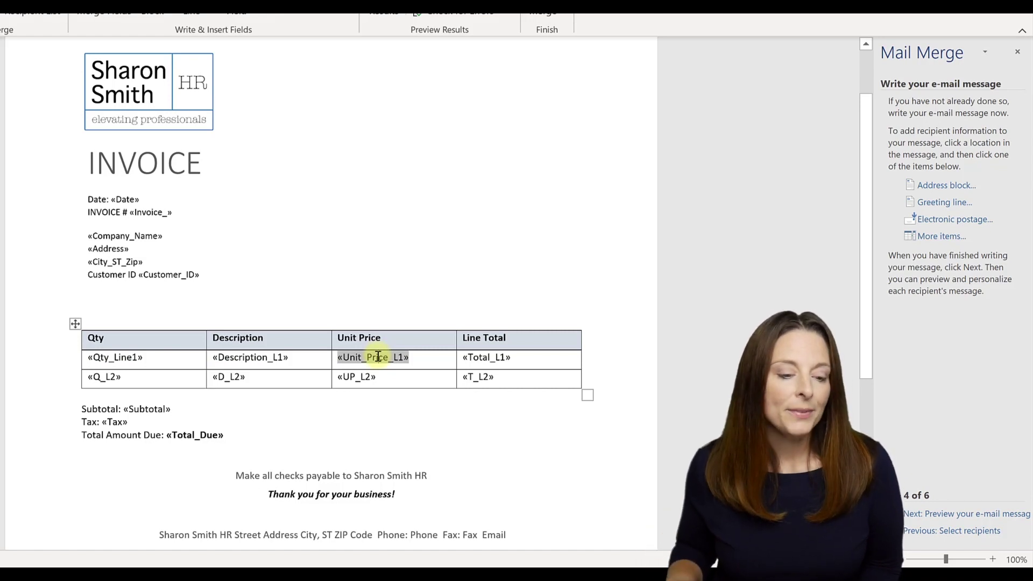
{"action": "right_click", "coordinate": [379, 356]}
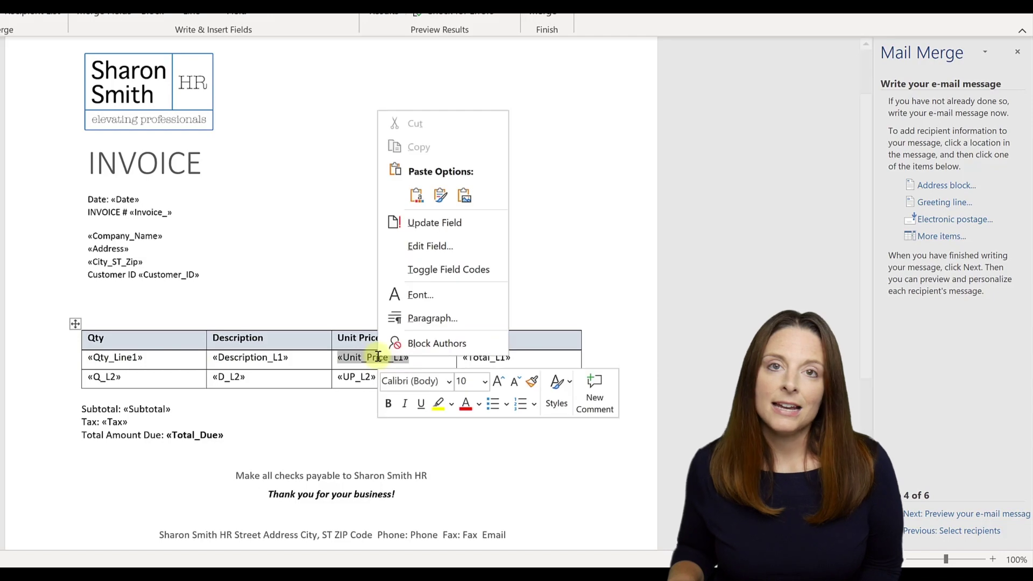
{"action": "left_click", "coordinate": [457, 270]}
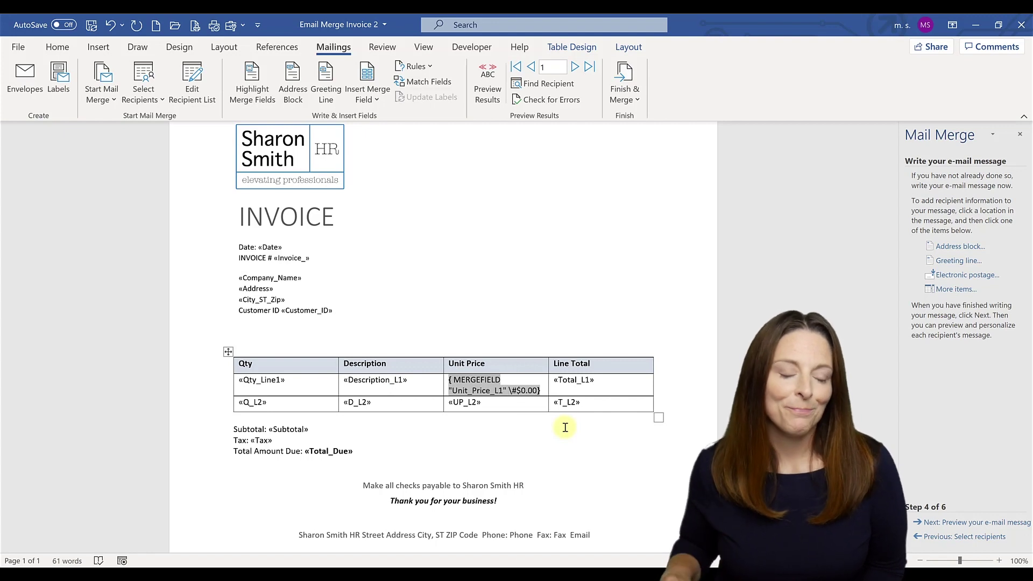
{"action": "left_click", "coordinate": [572, 380]}
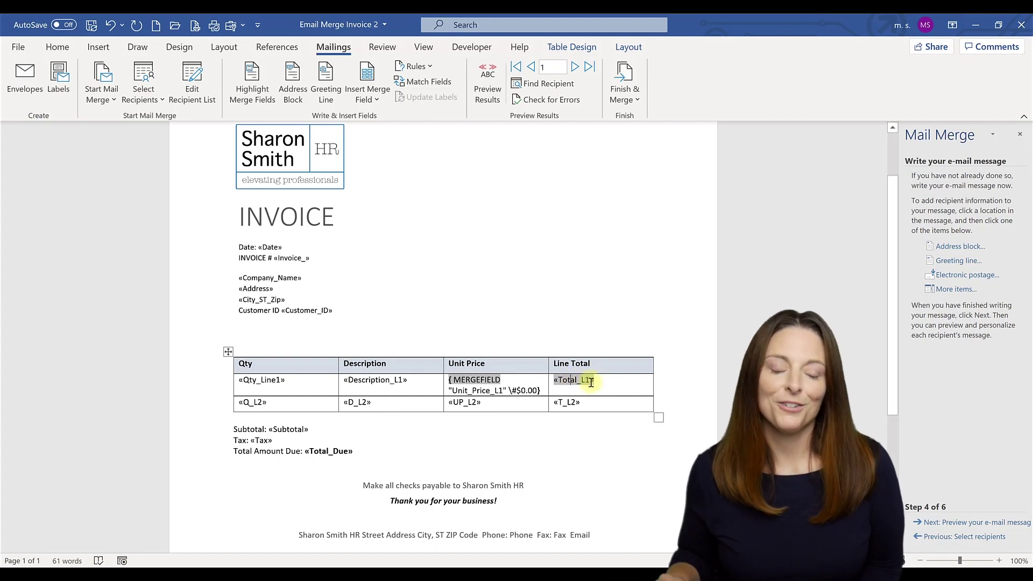
Preview the merged e-mails and step to recipient 2, showing $428.00 due
{"action": "left_click", "coordinate": [971, 523]}
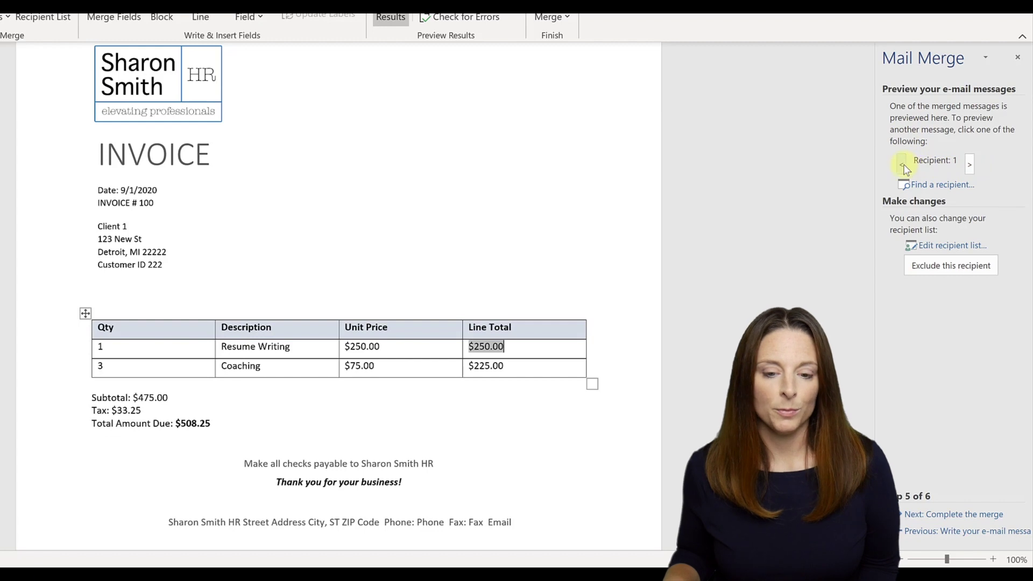
{"action": "left_click", "coordinate": [969, 164]}
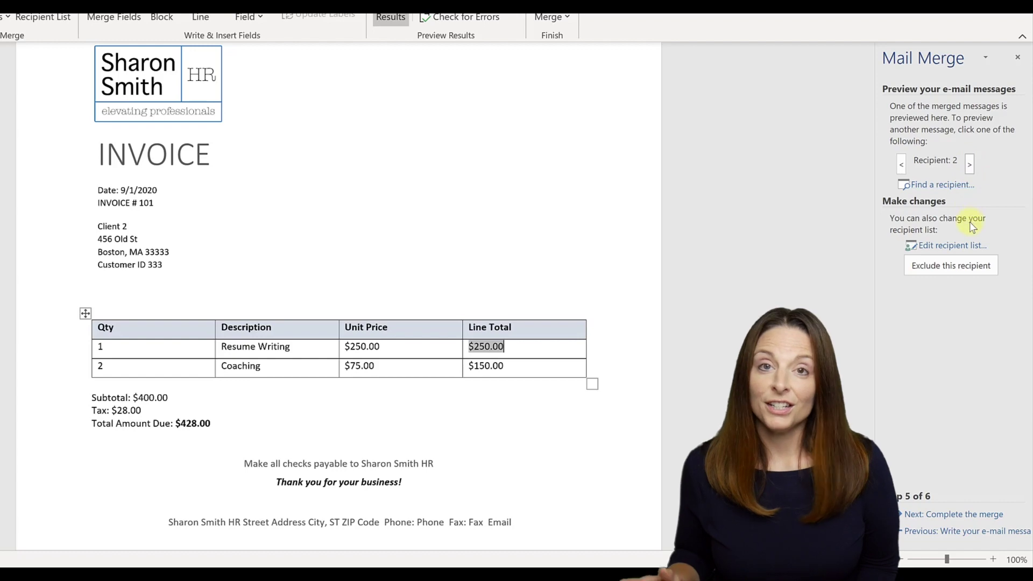
Merge to Electronic Mail: To Email, subject 'Invoice Test', HTML format, All records
{"action": "left_click", "coordinate": [952, 512]}
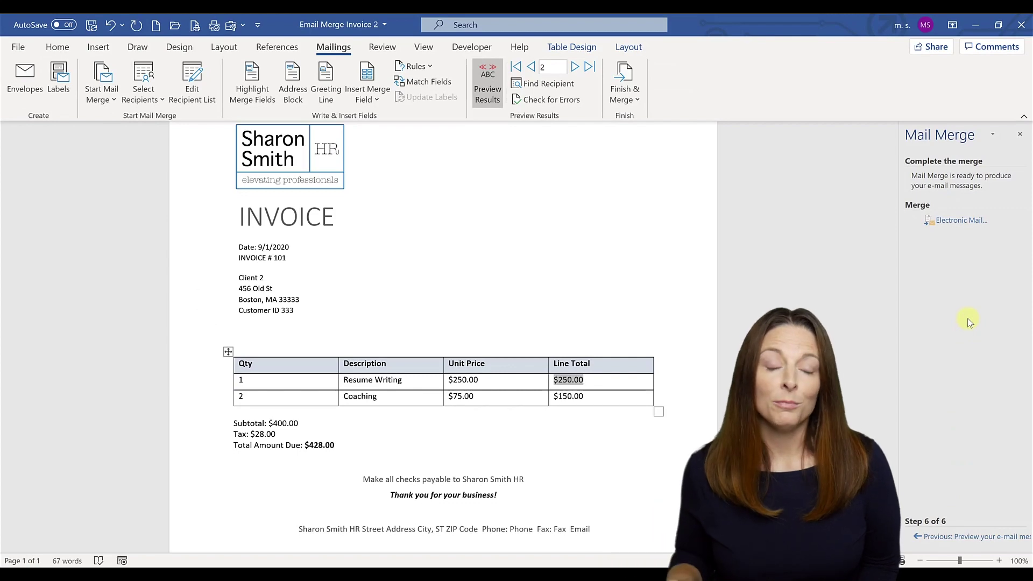
{"action": "left_click", "coordinate": [965, 226]}
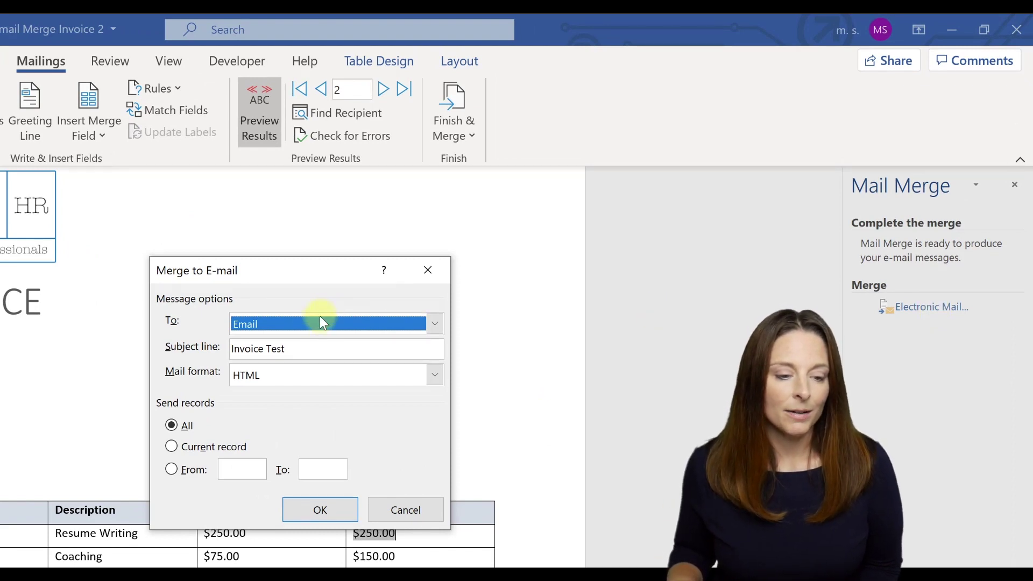
{"action": "left_click", "coordinate": [298, 348]}
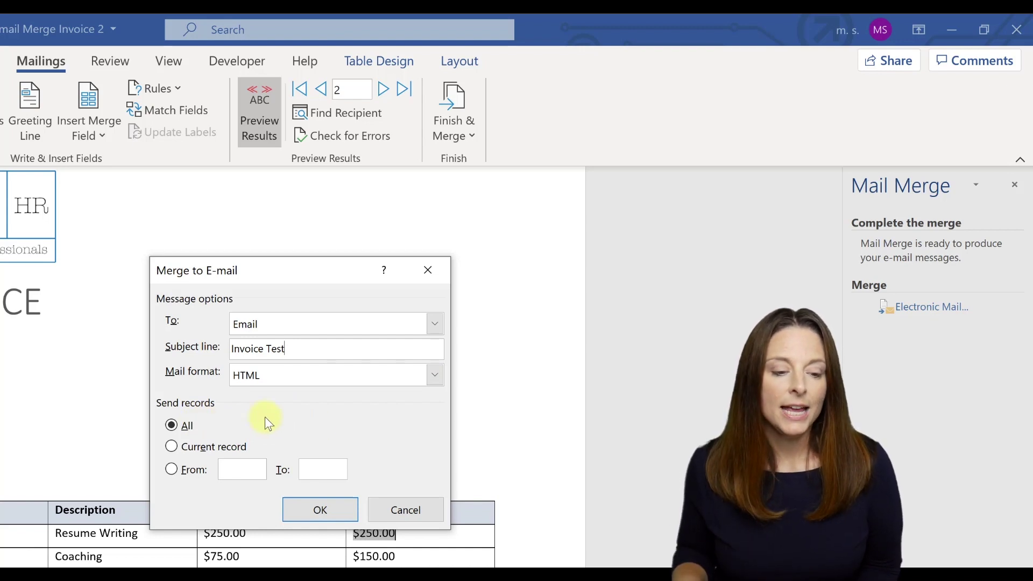
{"action": "left_click", "coordinate": [334, 505]}
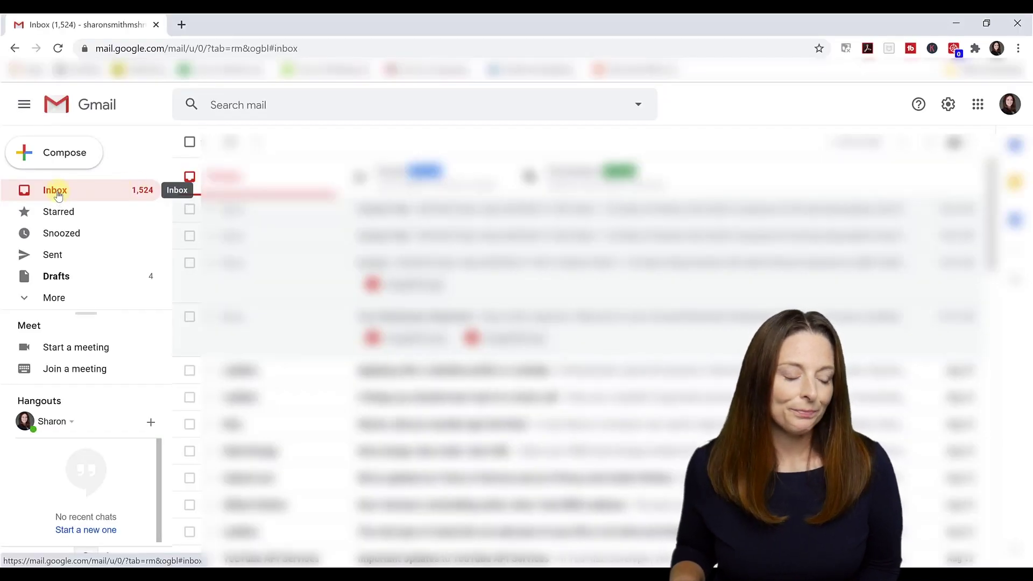
Refresh the Gmail inbox and review Client 1's Invoice Test e-mail and its totals
{"action": "left_click", "coordinate": [58, 193]}
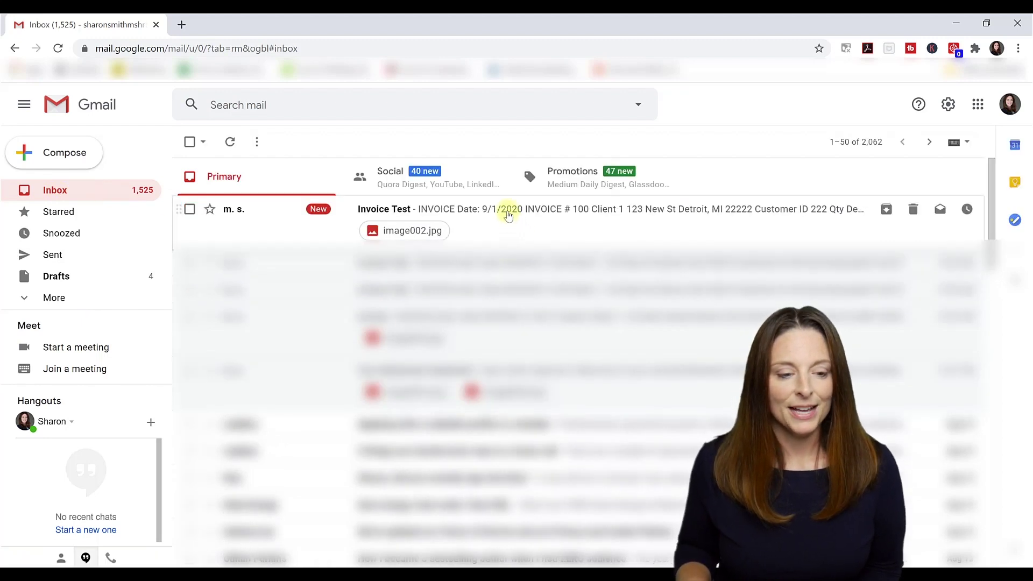
{"action": "left_click", "coordinate": [506, 215]}
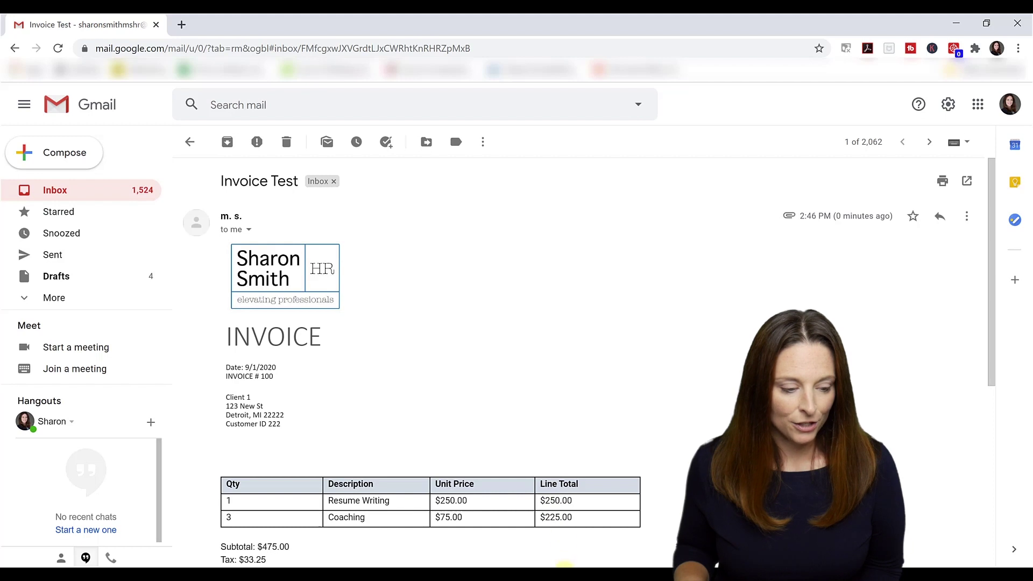
{"action": "scroll", "coordinate": [556, 495], "scroll_direction": "down", "scroll_amount": 3}
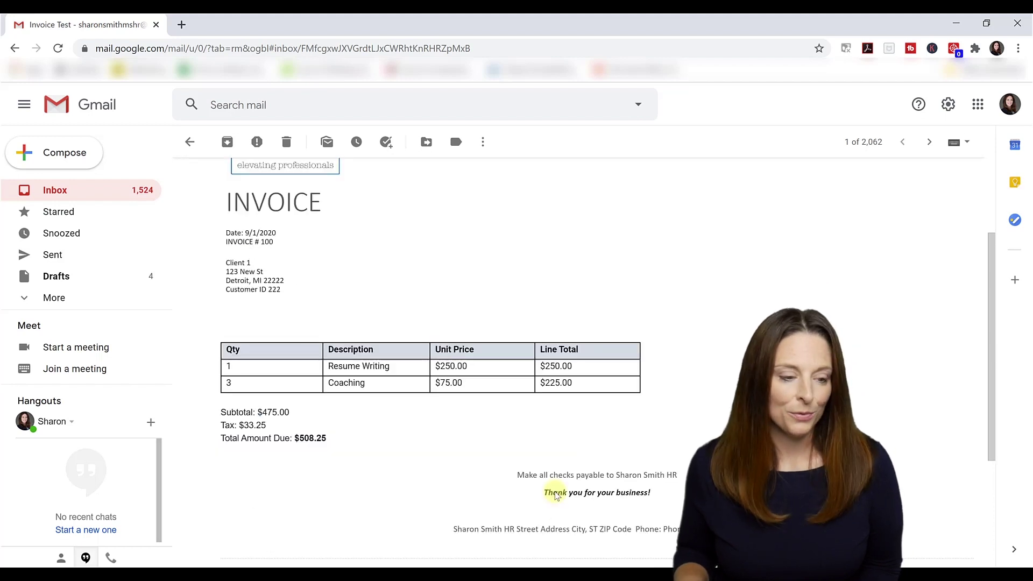
{"action": "scroll", "coordinate": [556, 492], "scroll_direction": "up", "scroll_amount": 3}
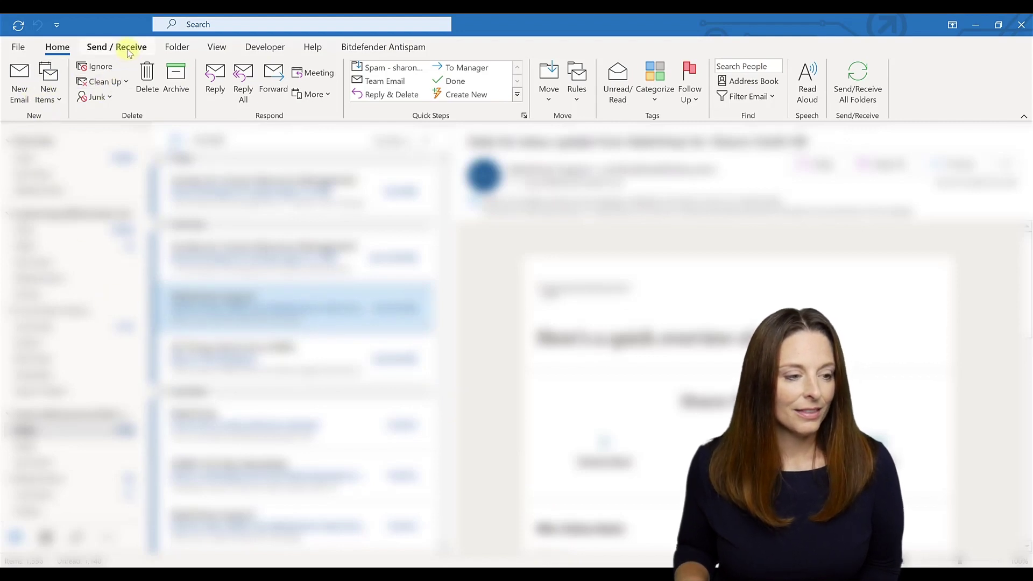
Send/receive all Outlook folders and open the Invoice Test e-mail with Client 2's invoice #101 ($428.00)
{"action": "left_click", "coordinate": [129, 48]}
{"action": "left_click", "coordinate": [30, 86]}
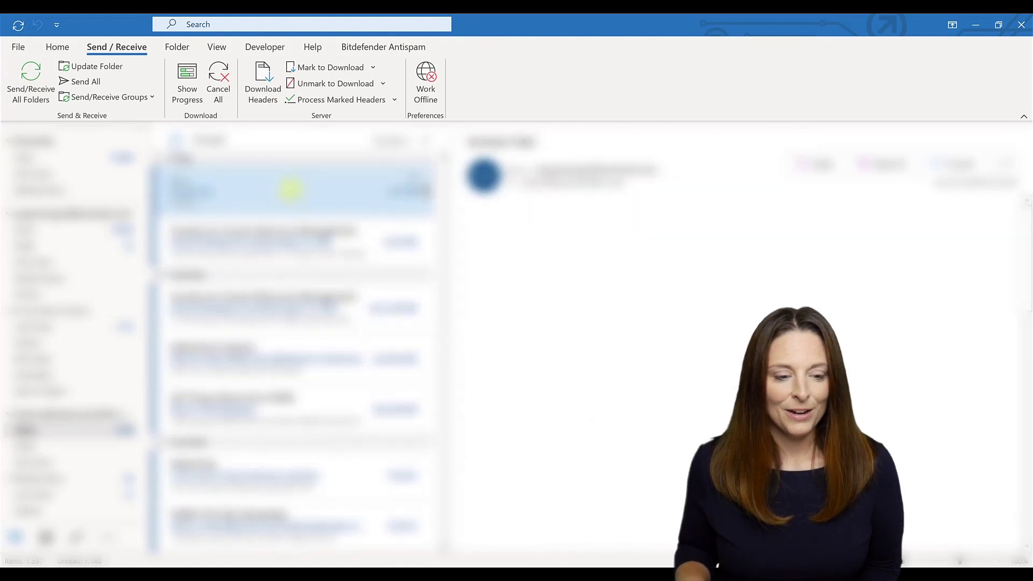
{"action": "left_click", "coordinate": [292, 187]}
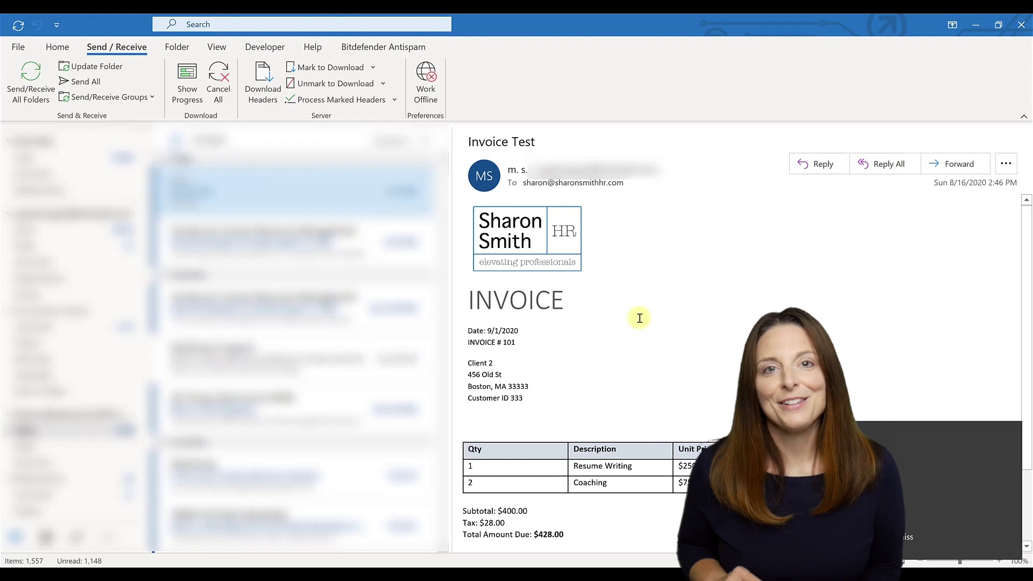